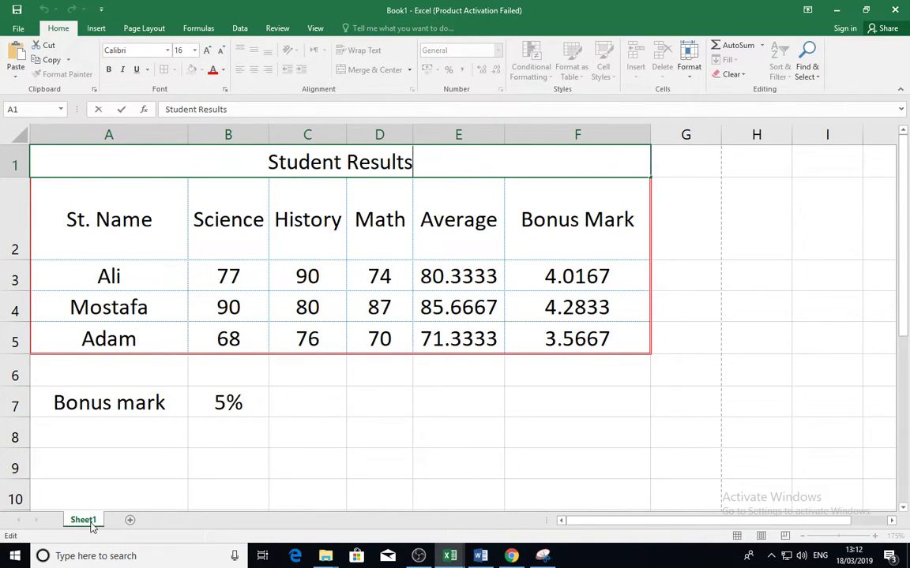
- Open the Student Results workbook's File Info page, then return to the sheet
click(19, 30)
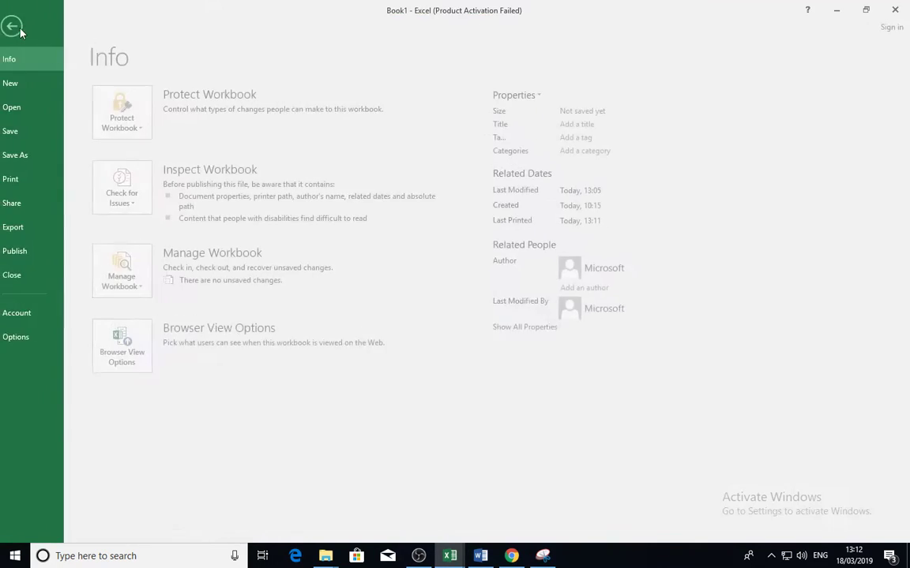
click(25, 26)
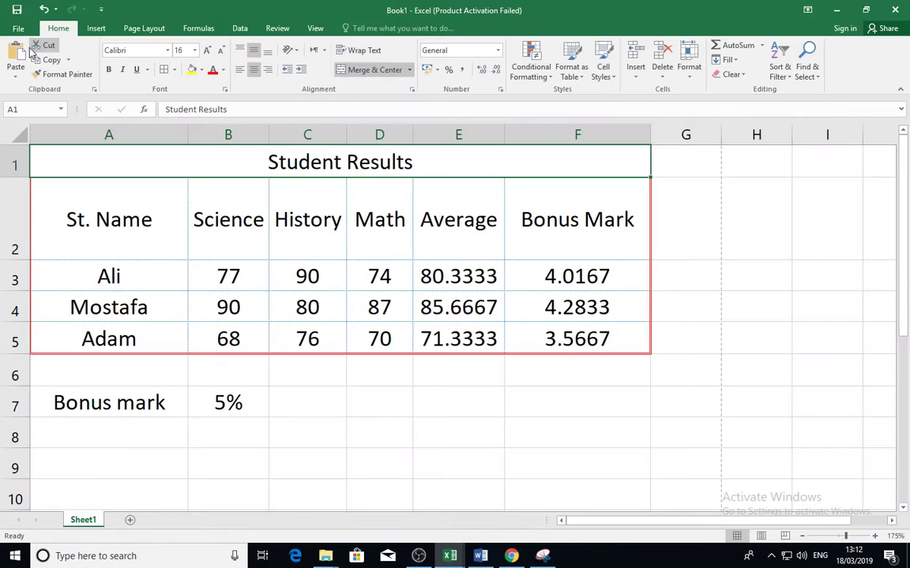
- Print-preview the Student Results sheet to confirm it fits on one page, then return
click(19, 29)
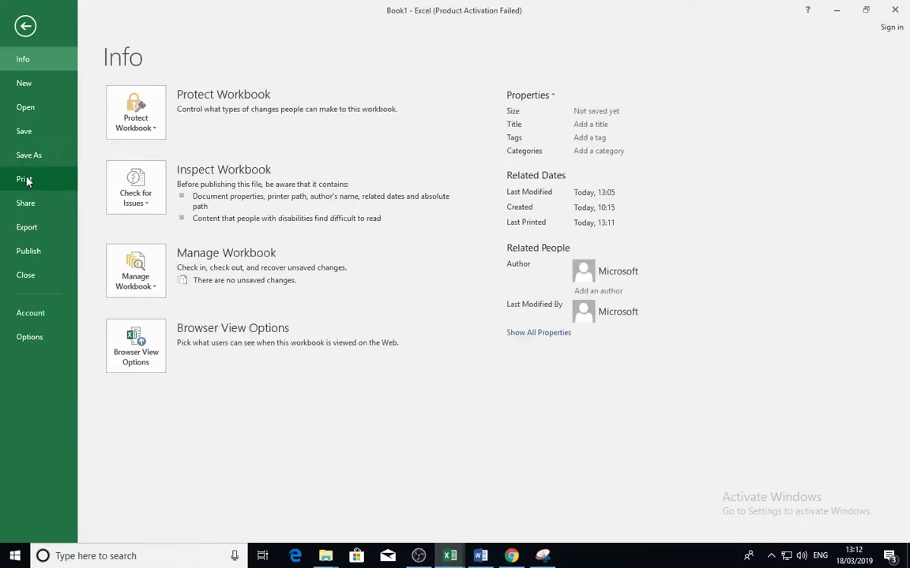
click(24, 179)
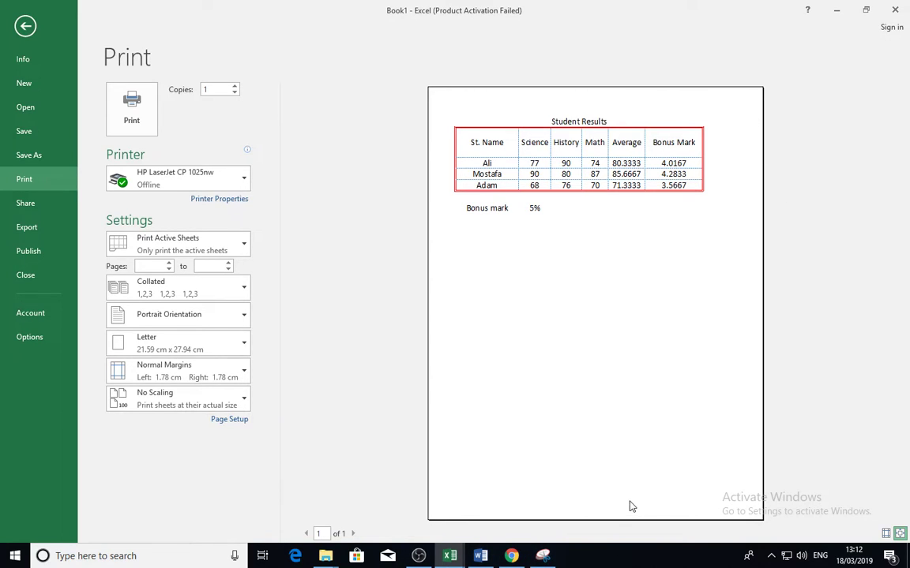
click(26, 28)
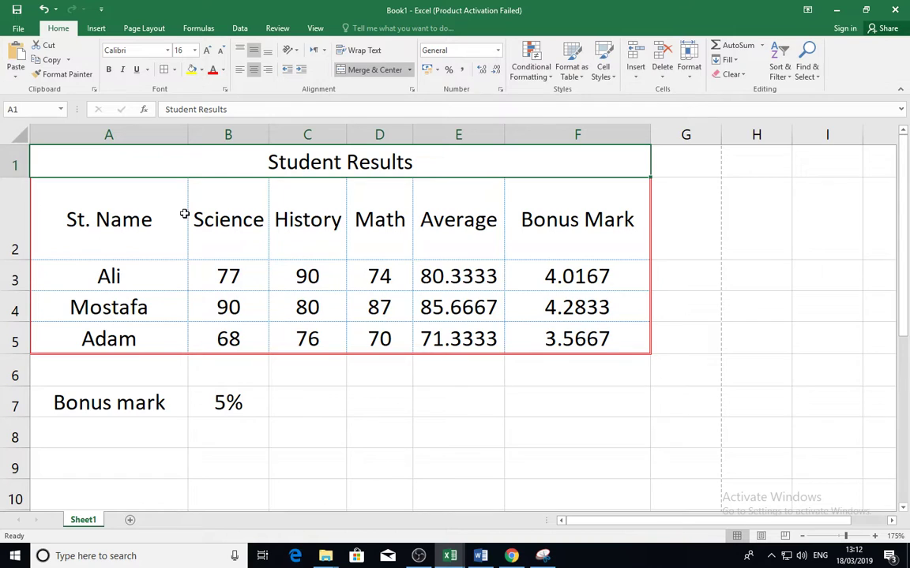
- Switch the sheet to Page Layout view and place the cursor in the empty header
click(315, 27)
click(84, 67)
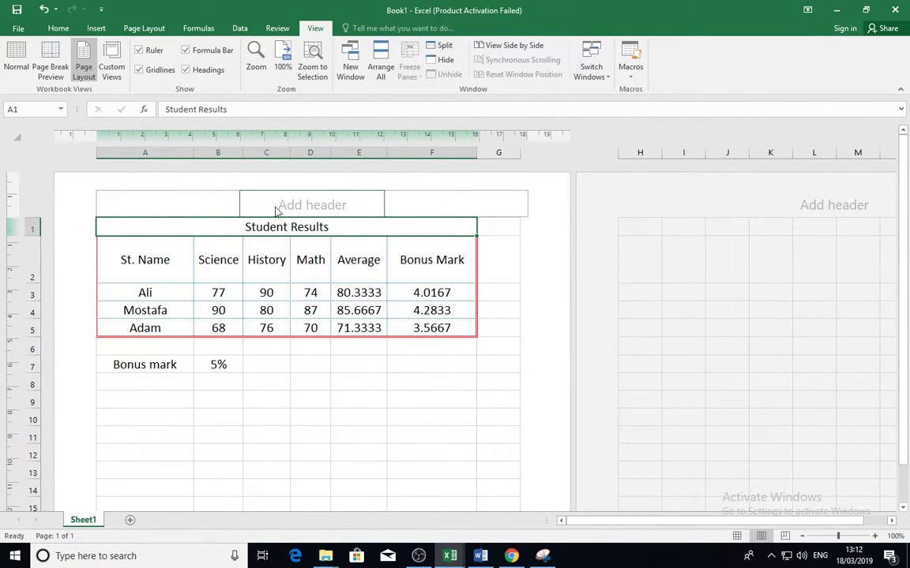
click(183, 205)
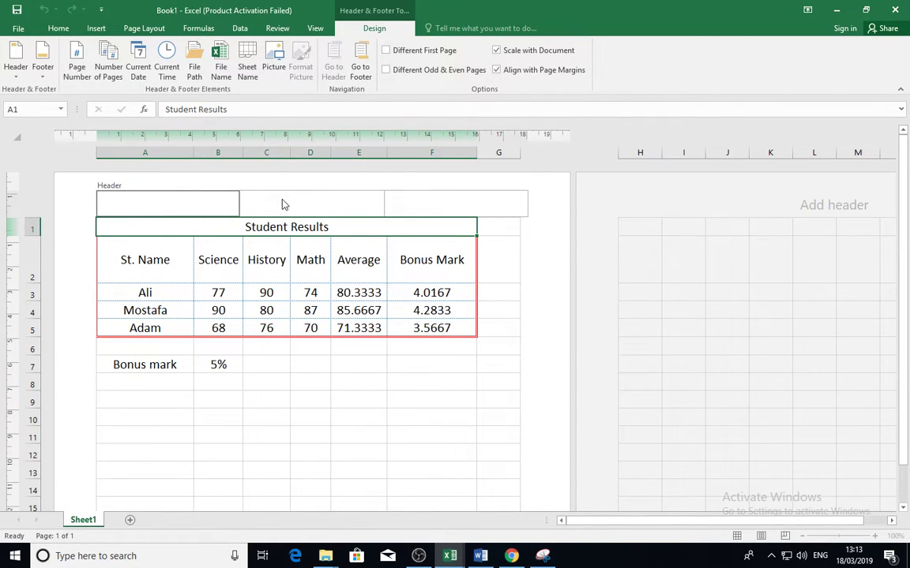
- Put the author's name in the left header section and today's date in the centre
click(184, 197)
text(mdan)
click(331, 197)
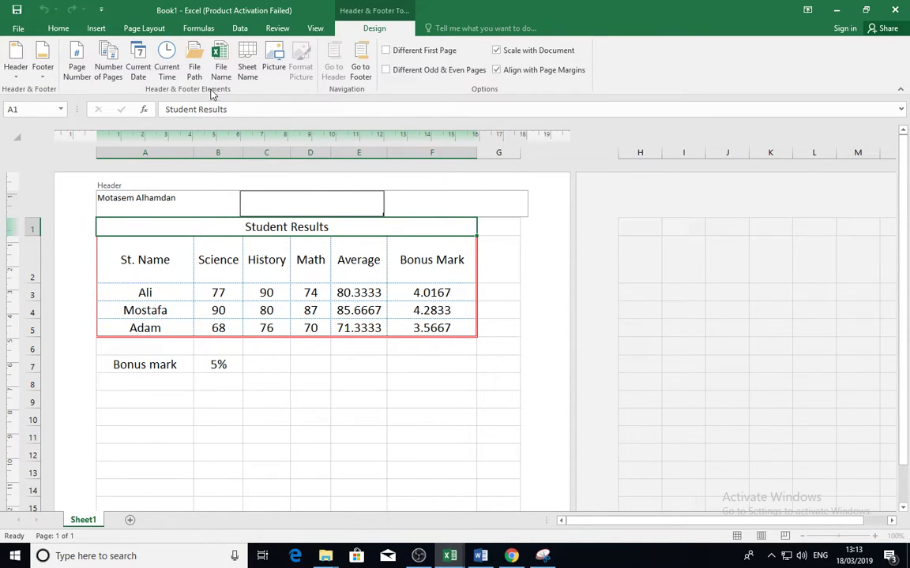
click(141, 69)
click(325, 297)
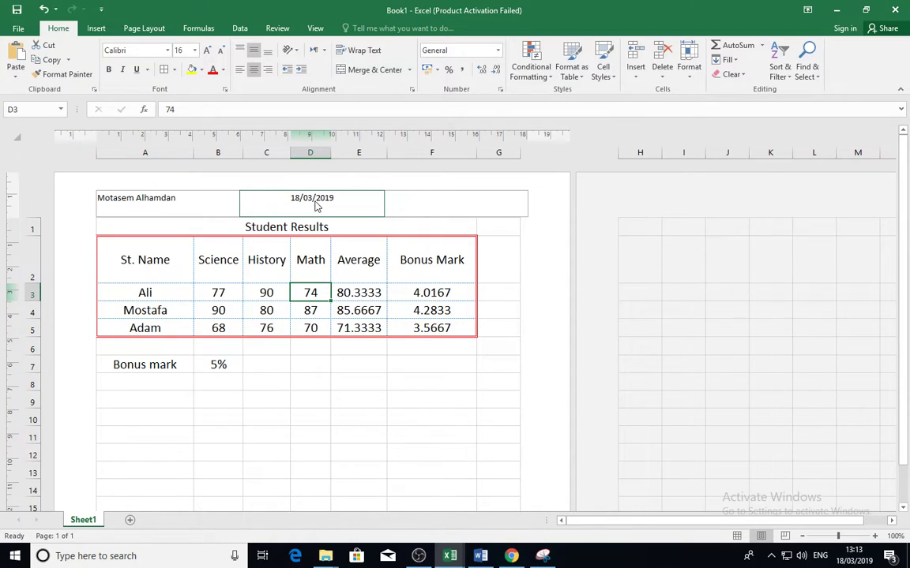
- Add a page number field to the right header section
click(451, 200)
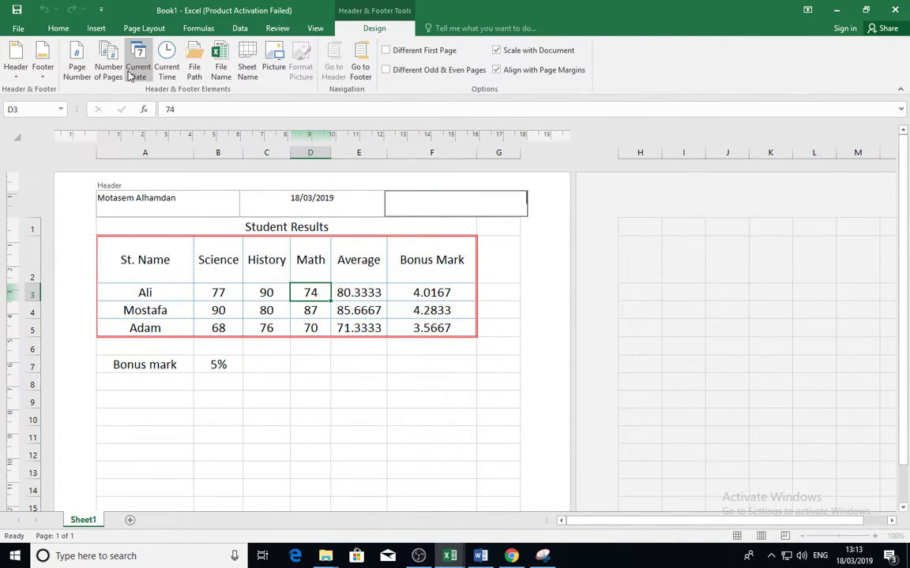
click(76, 70)
click(450, 313)
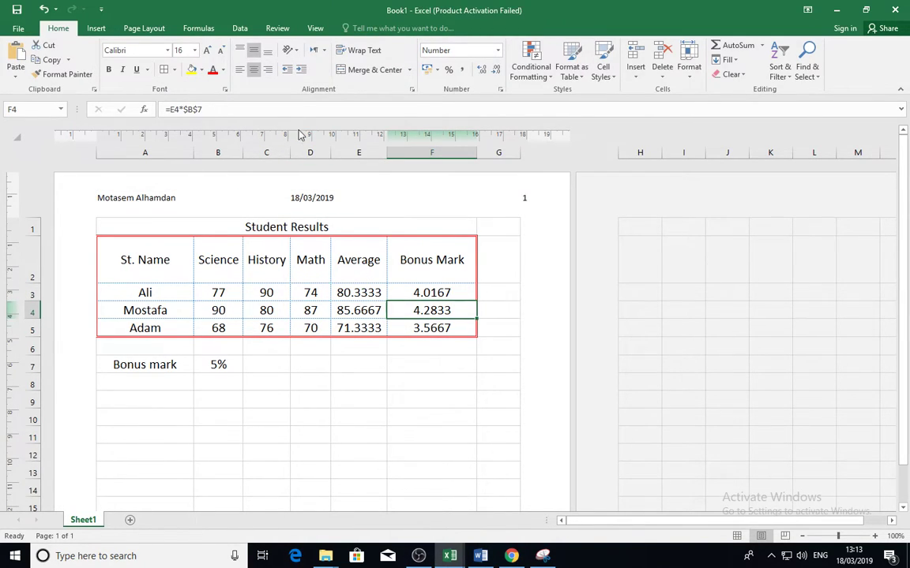
click(399, 202)
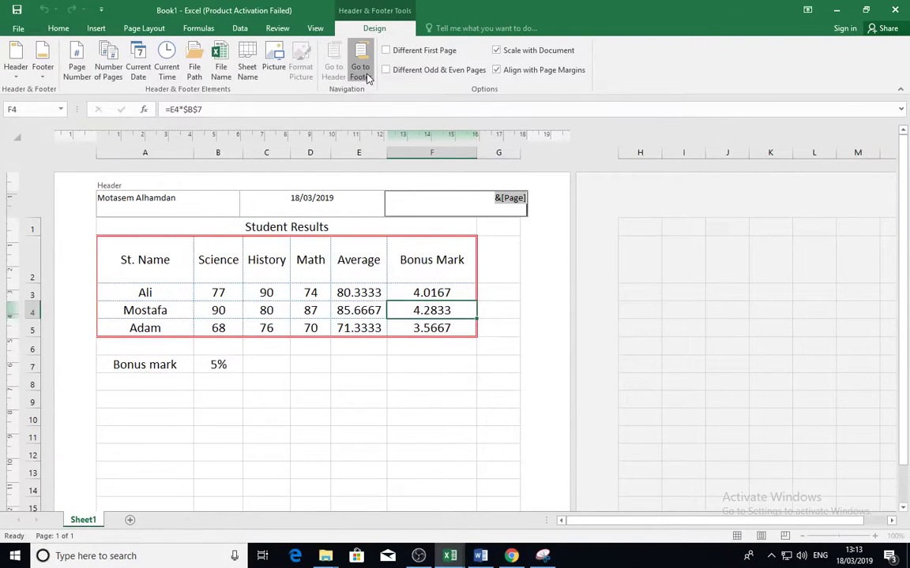
- Fill the footer with the file name on the right and the sheet name on the left
click(359, 71)
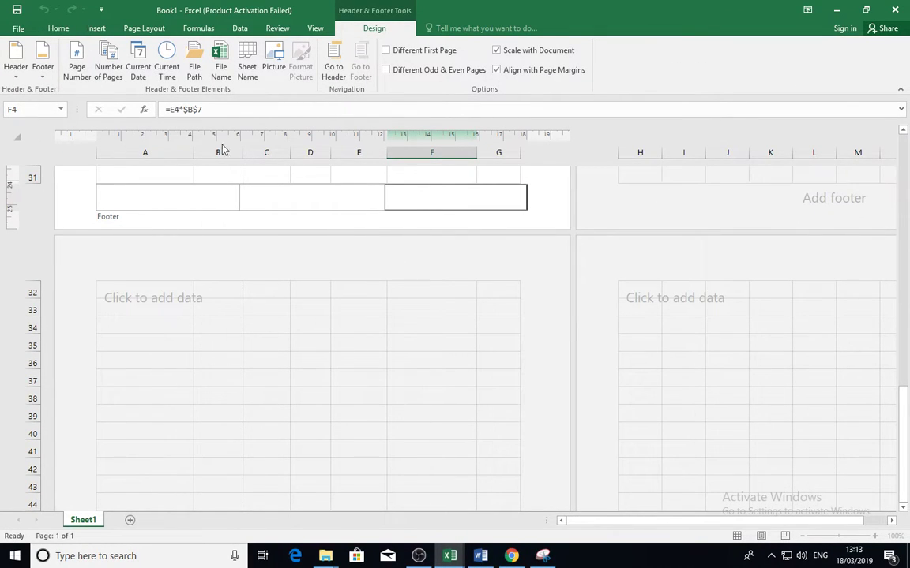
click(221, 71)
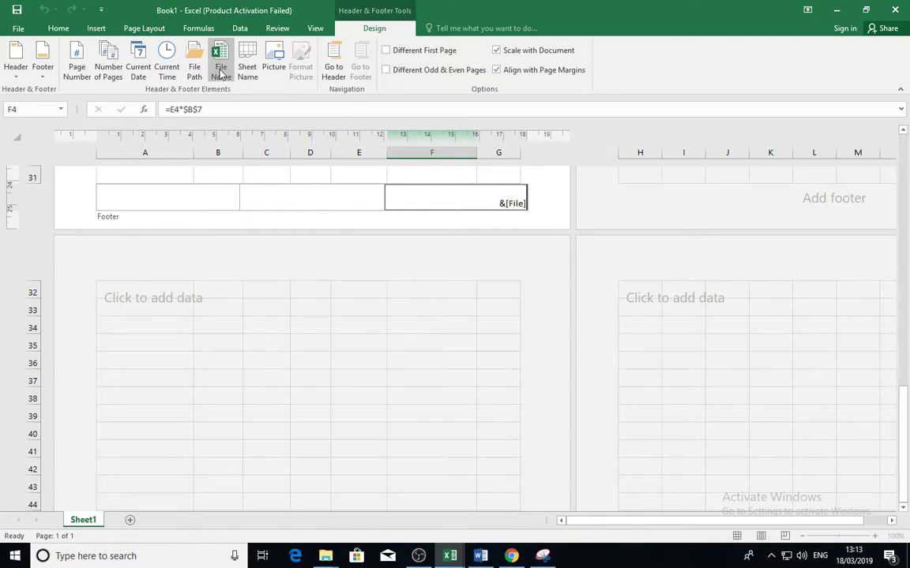
click(212, 199)
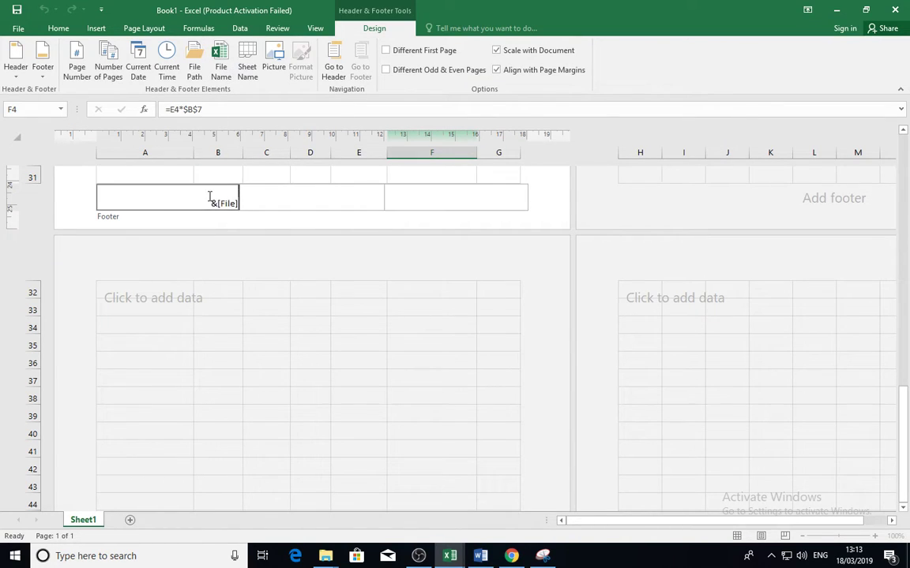
click(247, 71)
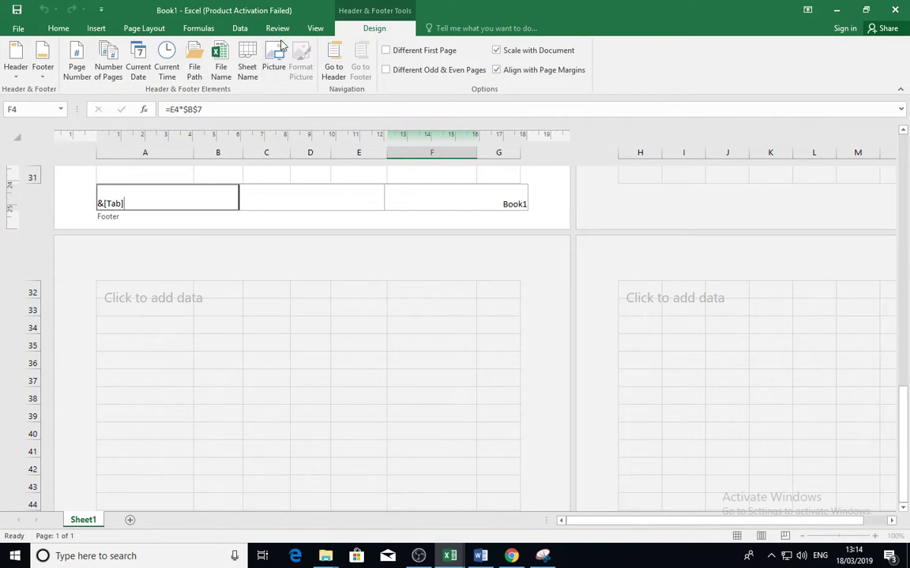
click(293, 200)
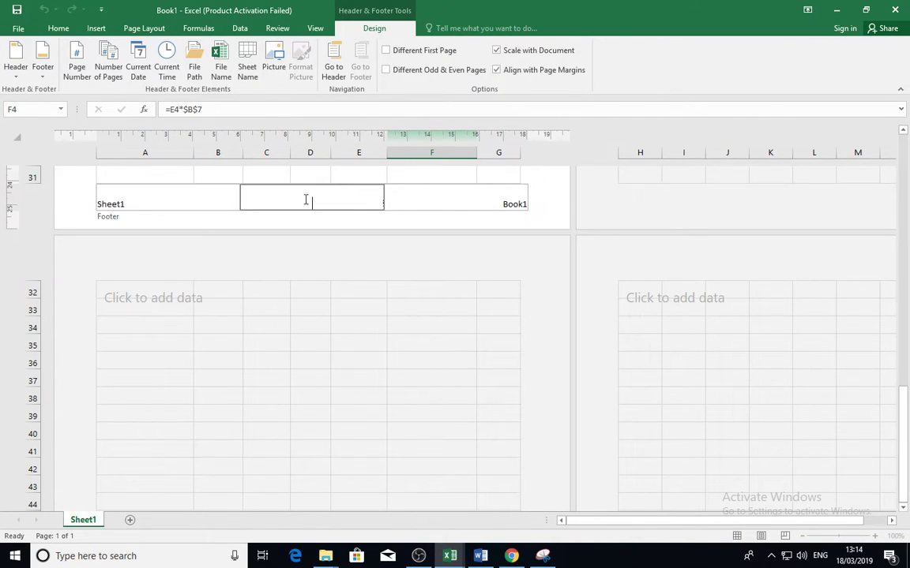
- Search Bing for 'computer' and insert the orange computer image into the footer centre
click(274, 59)
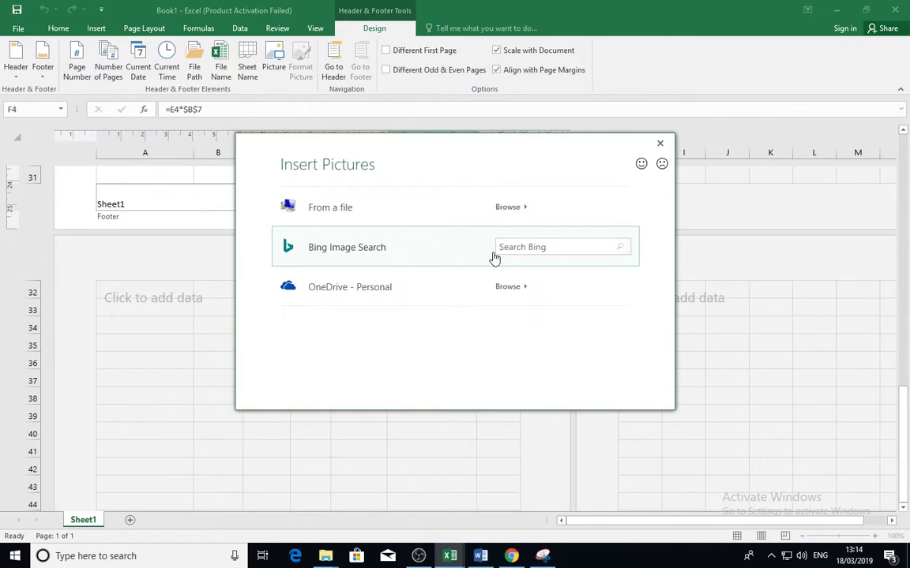
click(518, 250)
text(com[uter)
key(Return)
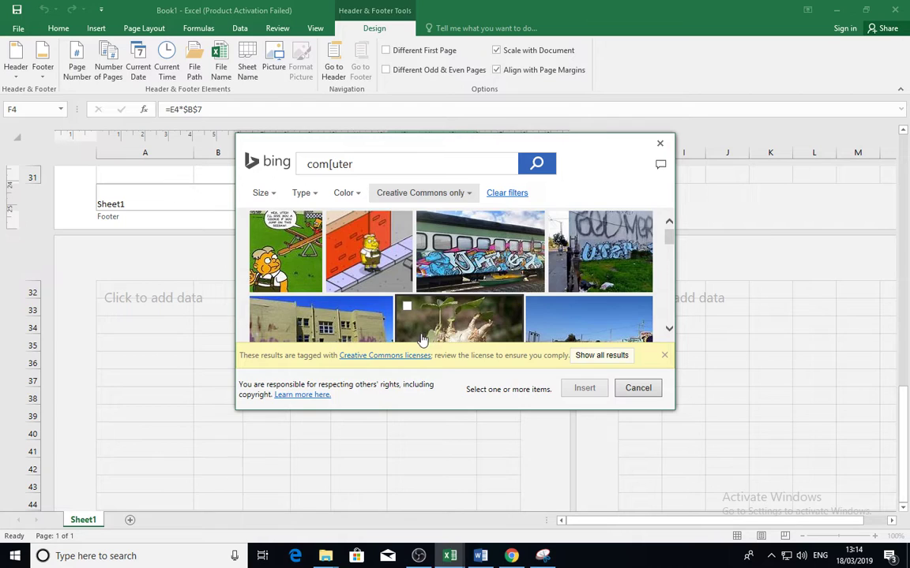
drag(669, 239, 667, 263)
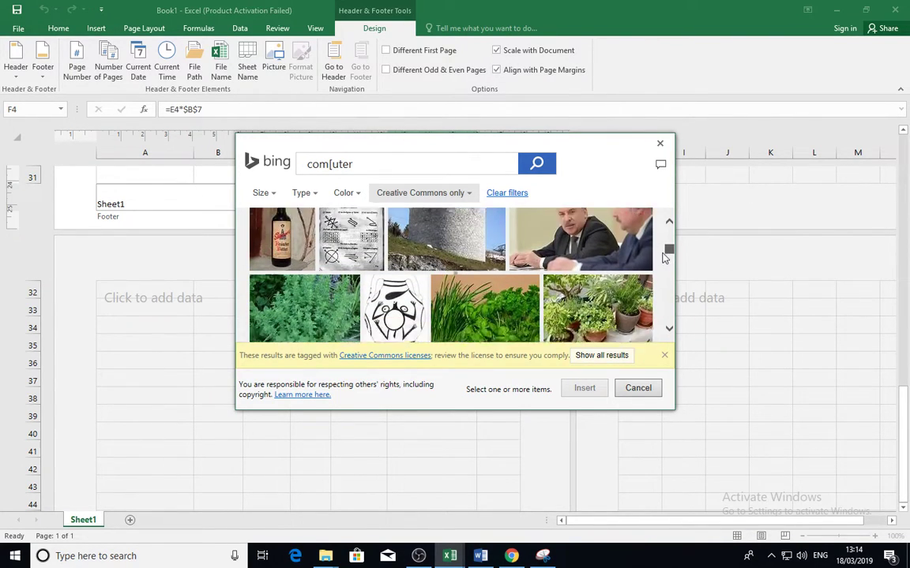
scroll(664, 254, up, 1)
click(331, 163)
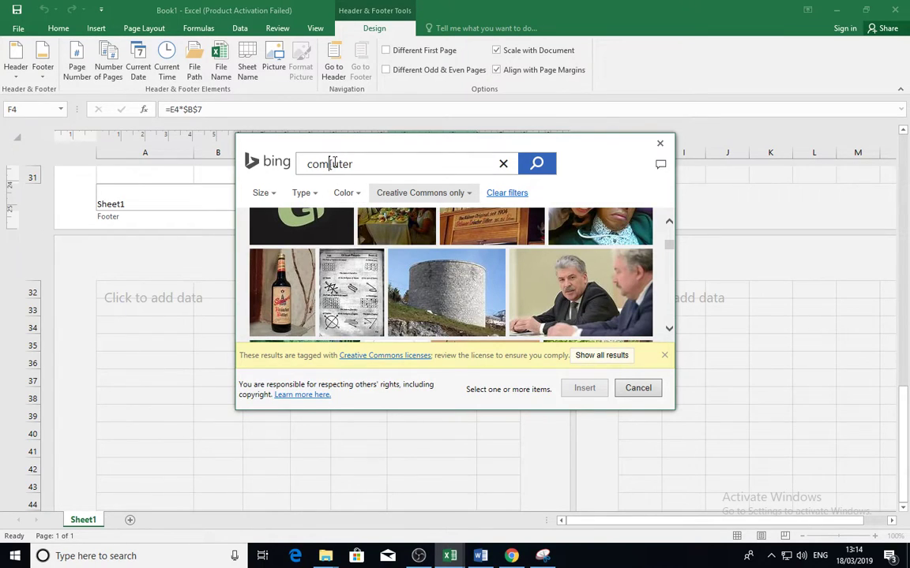
text(p)
key(Return)
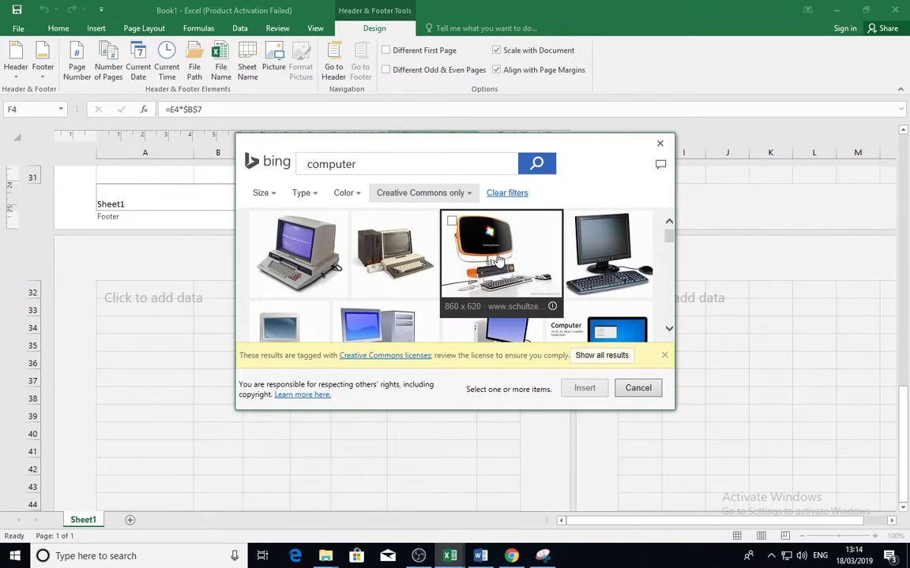
click(451, 222)
click(583, 387)
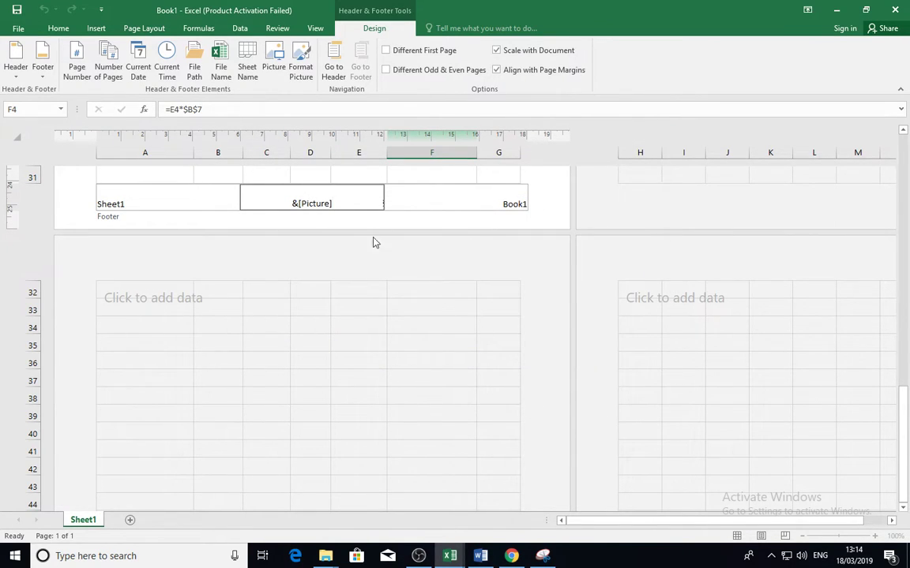
- Exit the footer to see the oversized computer picture, then reselect the footer's centre section
click(375, 242)
click(353, 305)
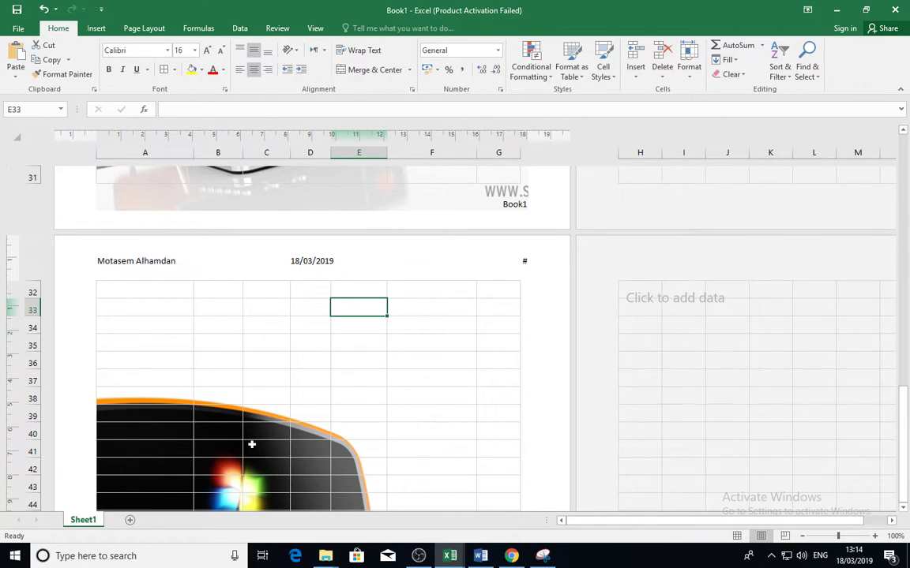
click(316, 203)
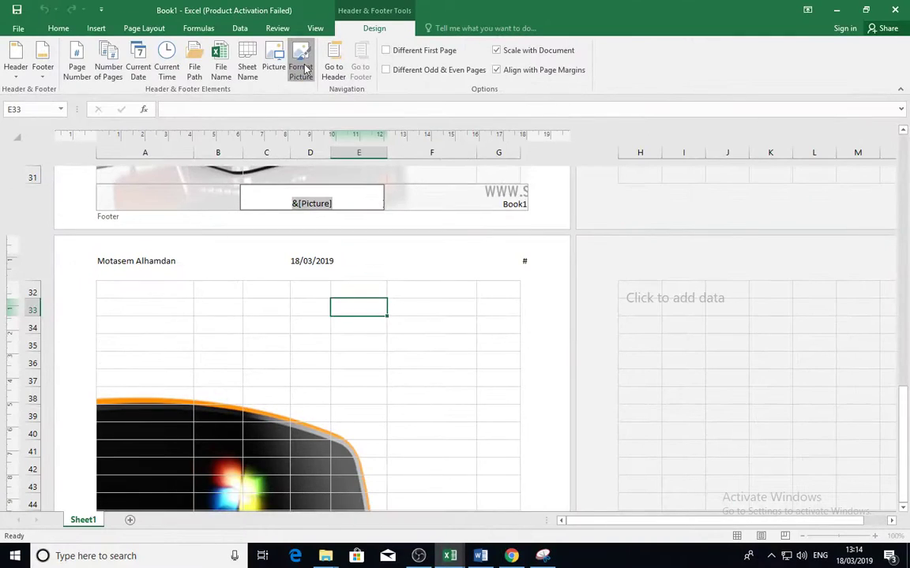
- Unlock aspect ratio and resize the footer picture to 1.5 cm high by 2 cm wide
click(303, 77)
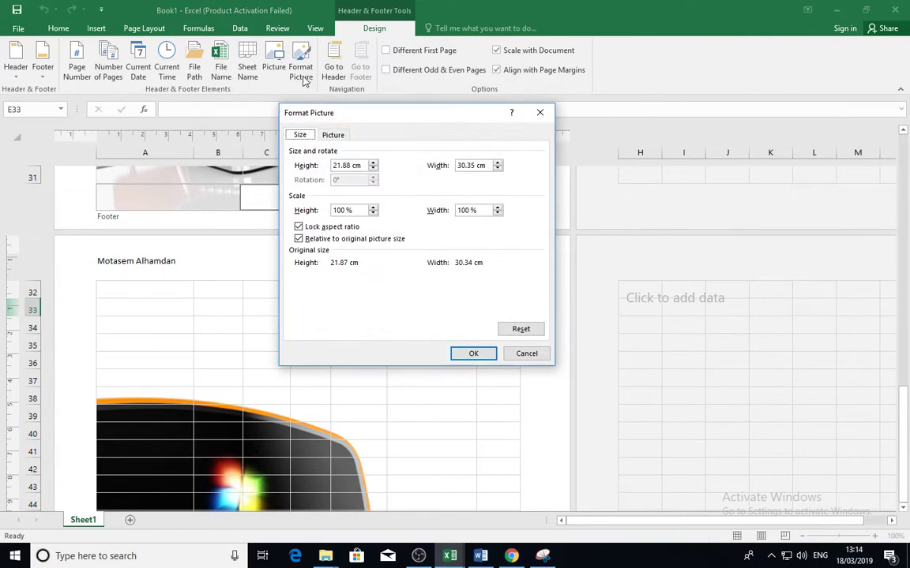
click(300, 228)
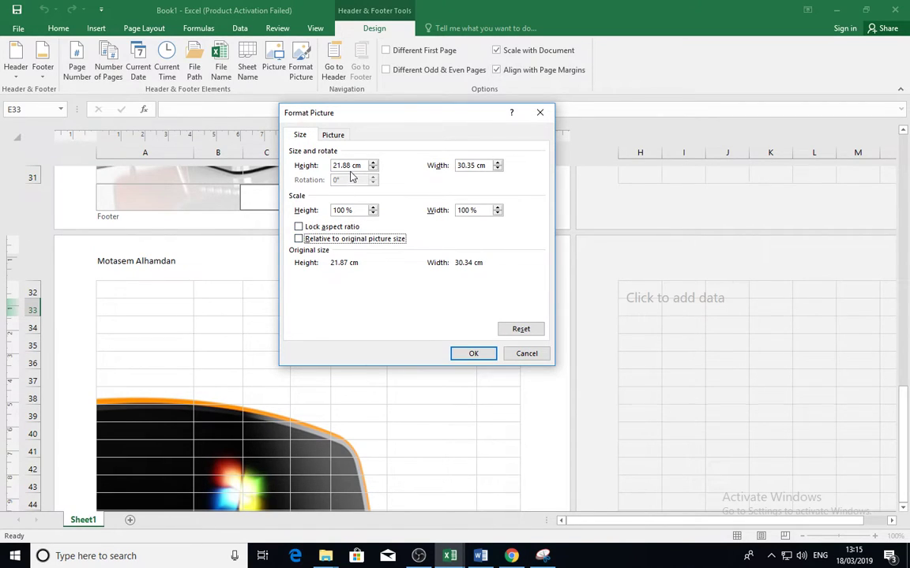
drag(363, 165, 323, 167)
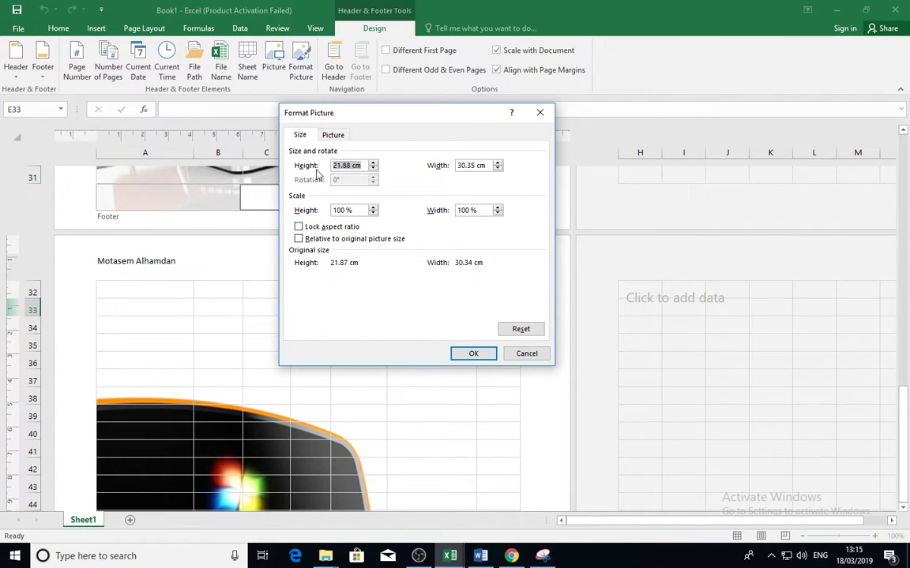
text(1.5)
key(Tab)
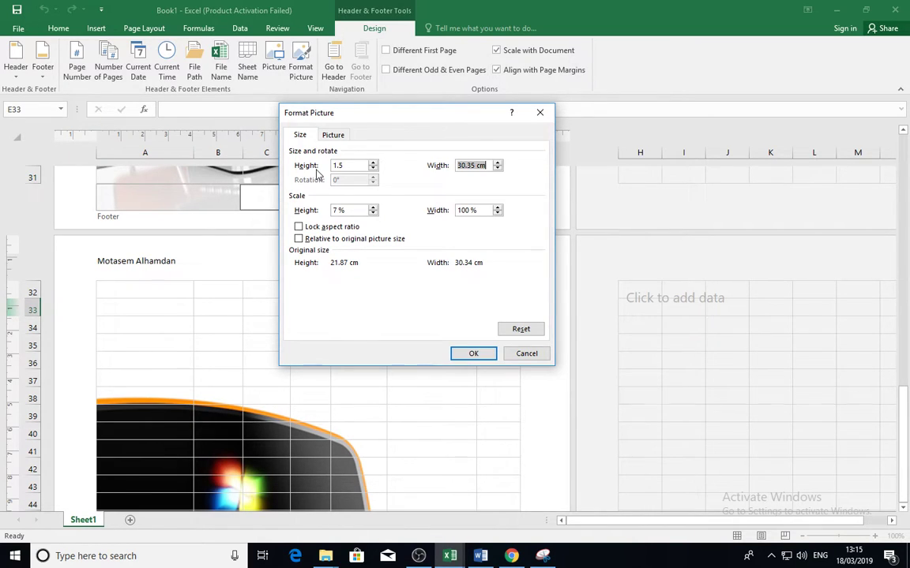
text(2)
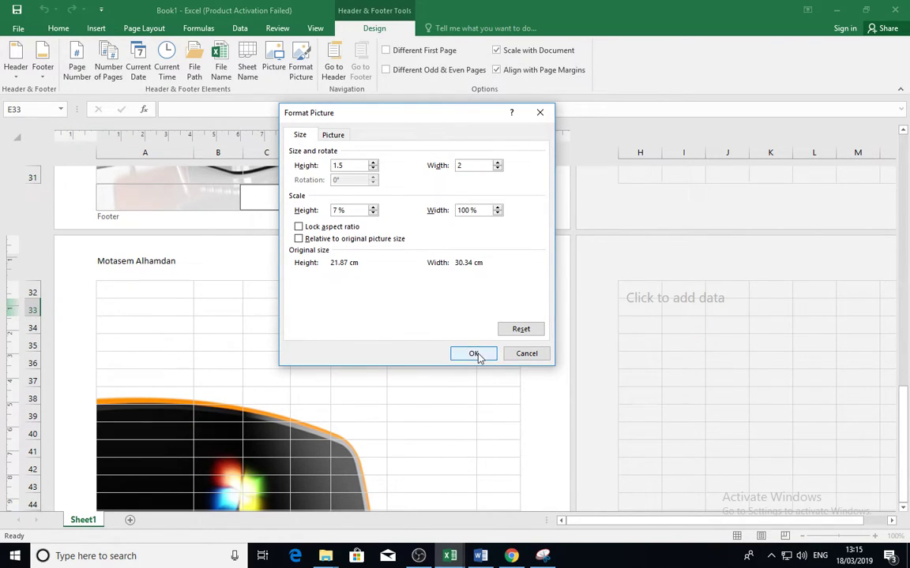
click(474, 355)
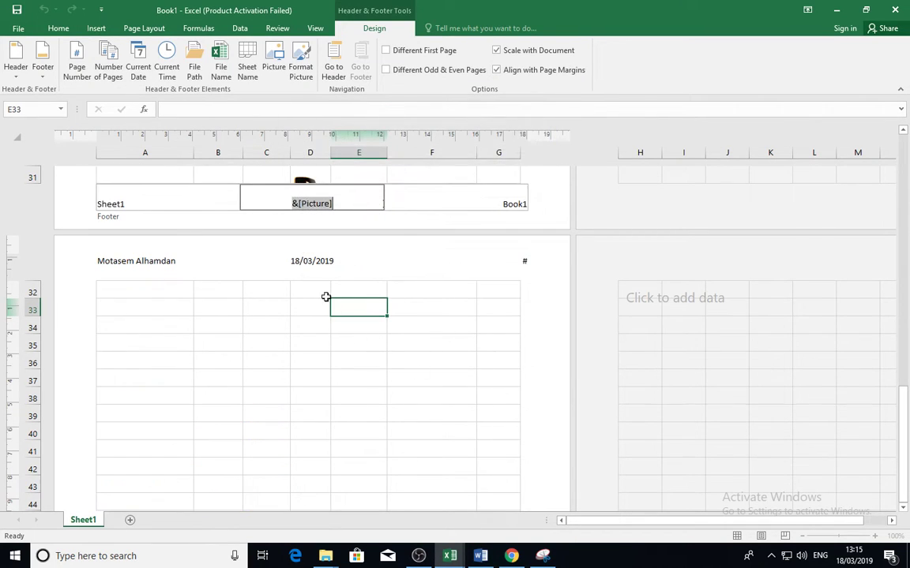
click(359, 431)
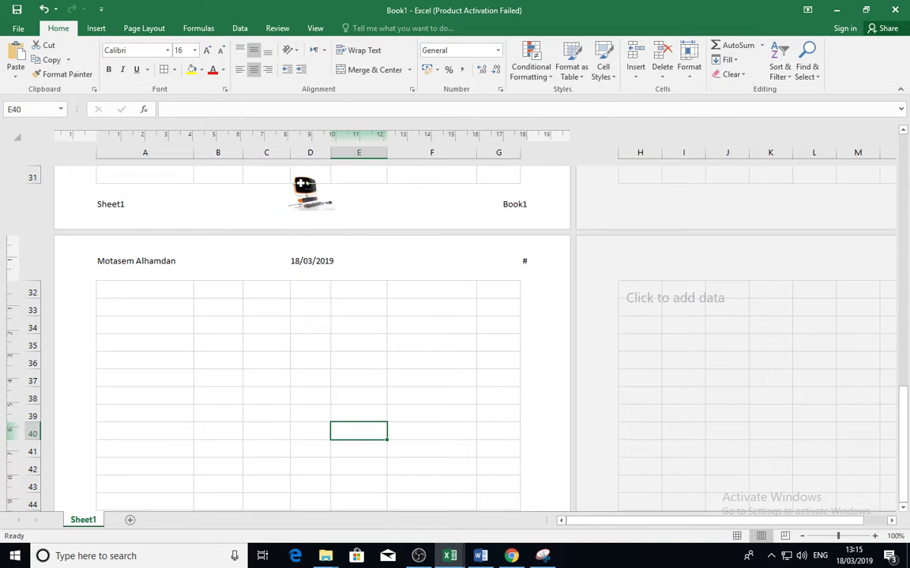
scroll(380, 331, up, 3)
scroll(373, 330, up, 4)
scroll(374, 335, down, 5)
scroll(373, 339, down, 2)
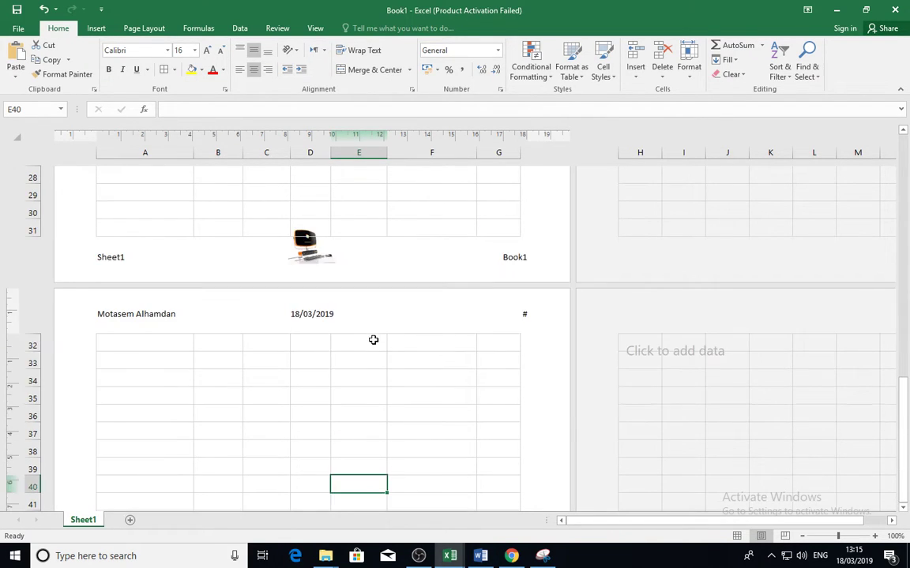
scroll(369, 345, up, 2)
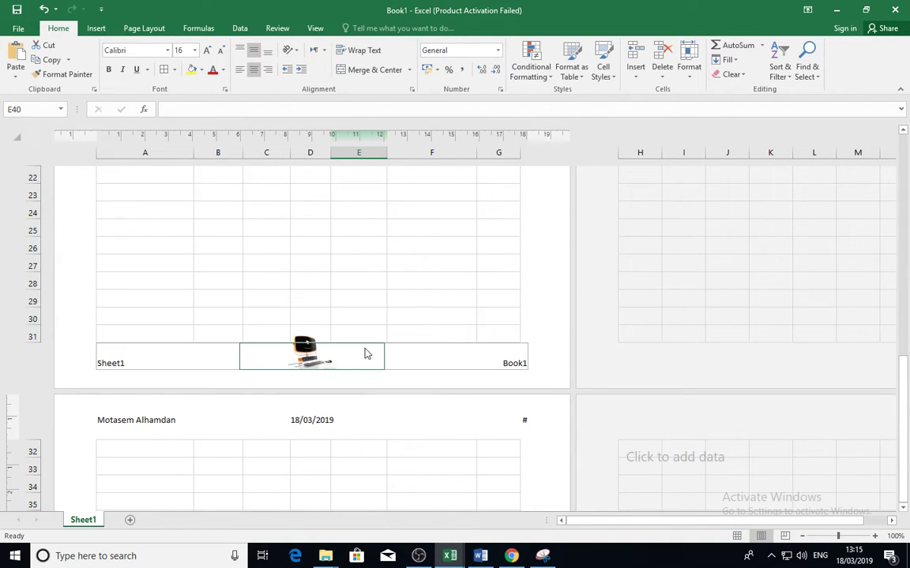
- Show the print preview of the Student Results page and its Page Setup dialog
click(18, 27)
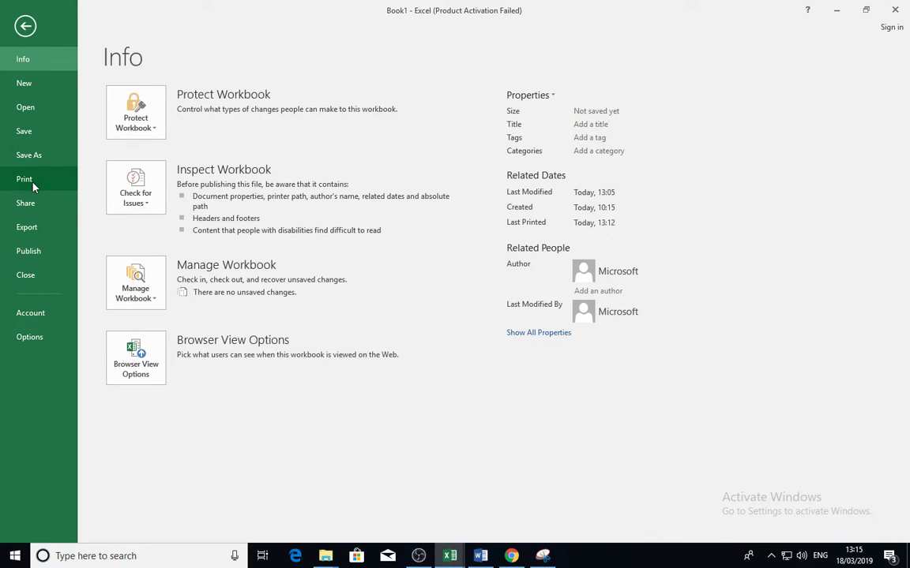
click(30, 180)
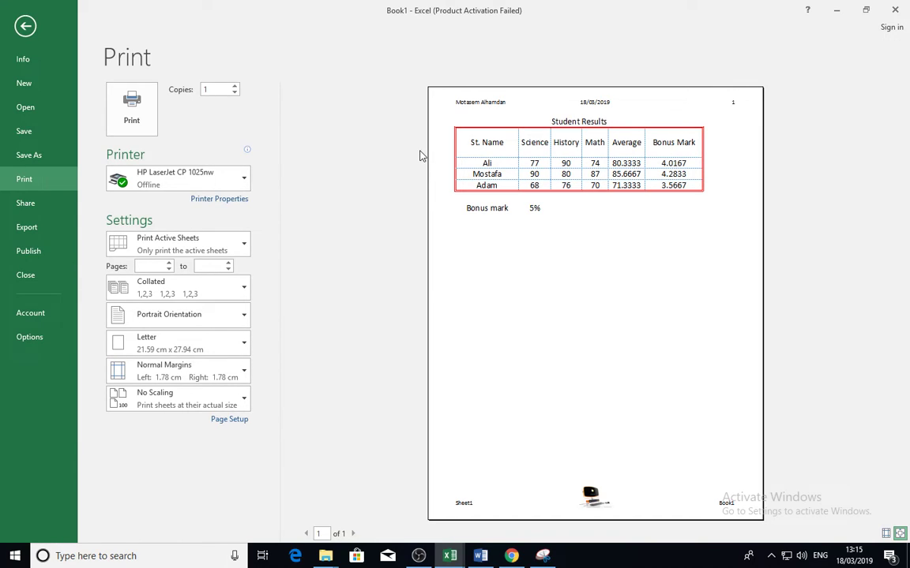
click(227, 422)
- Inspect the Custom Header and Custom Footer sections, then close Page Setup unchanged
click(384, 124)
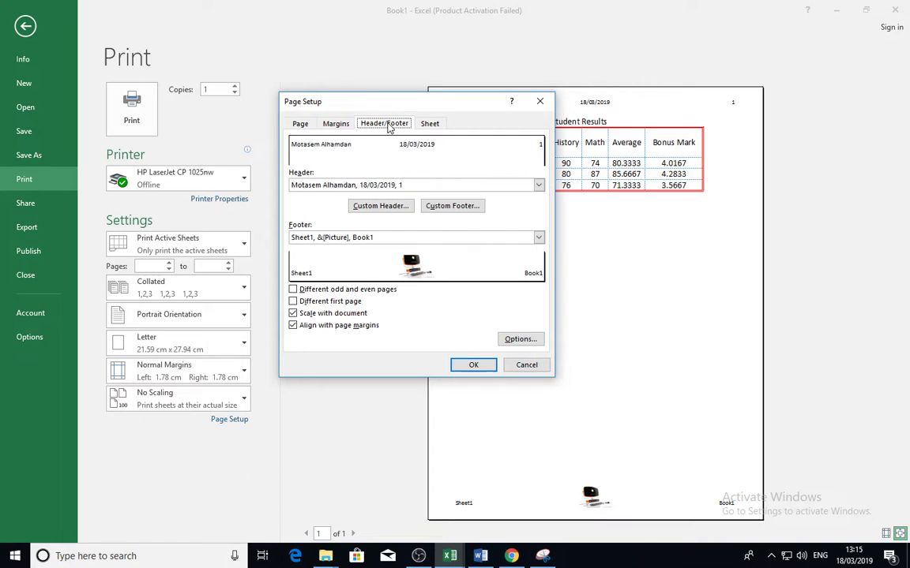
click(380, 205)
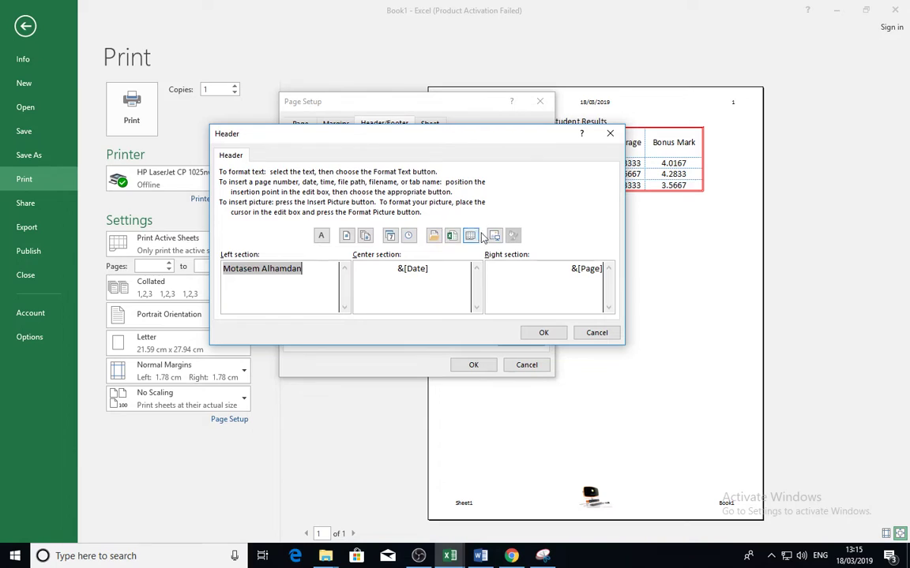
click(582, 335)
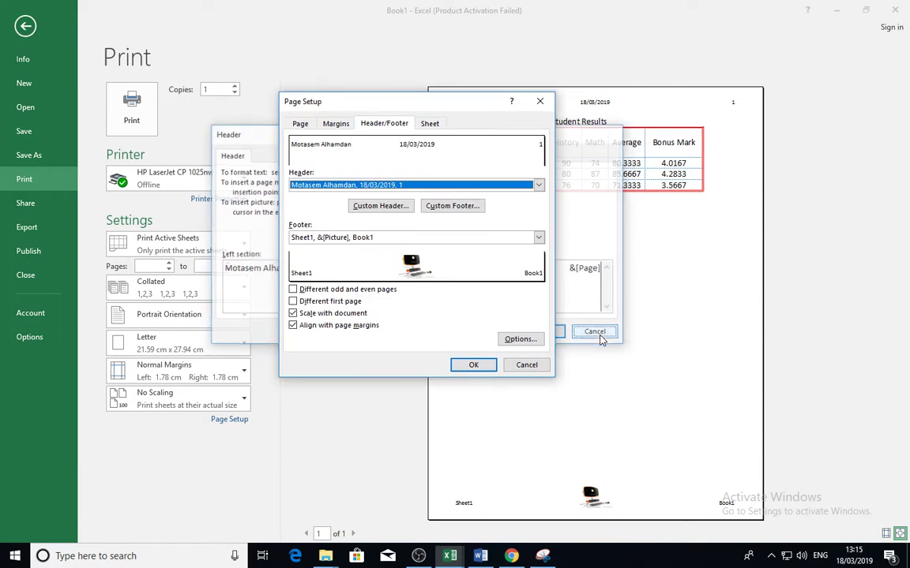
click(447, 211)
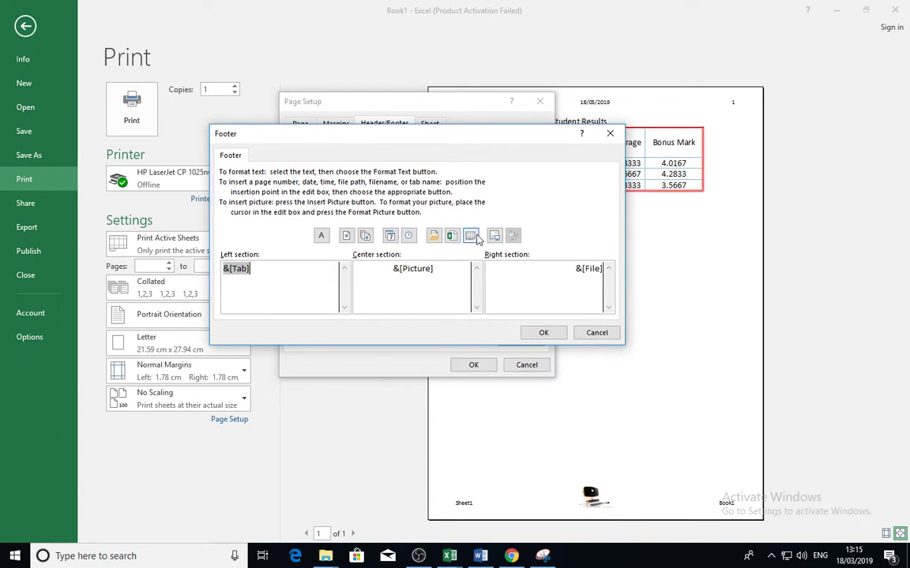
click(511, 282)
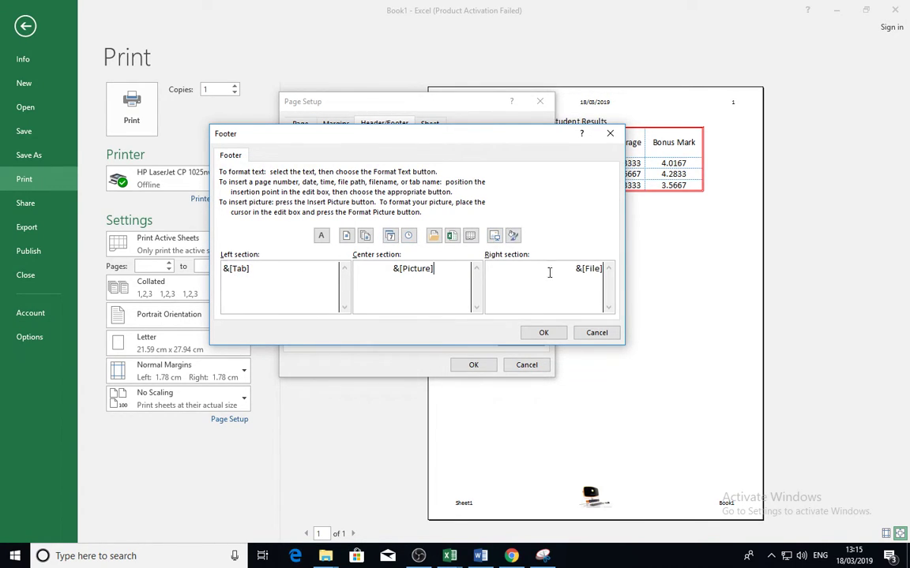
click(589, 334)
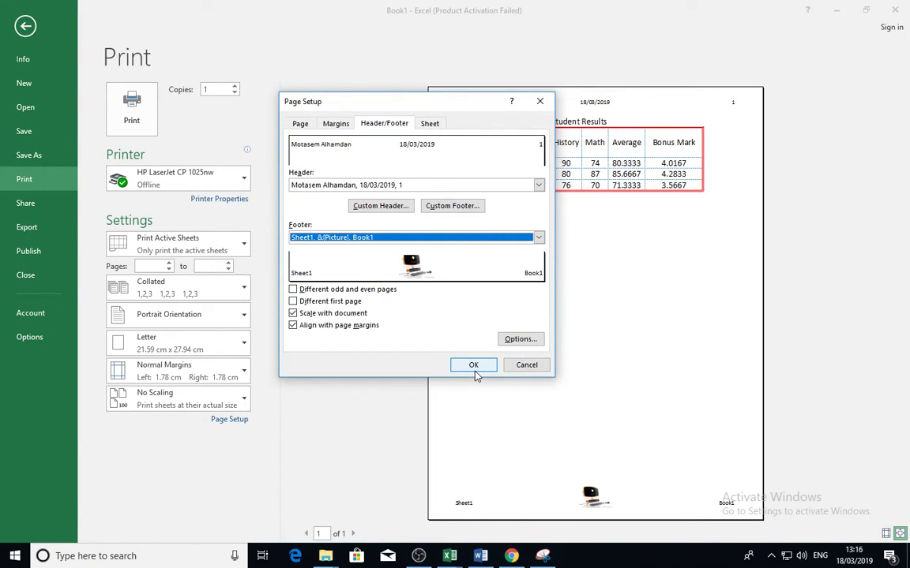
click(526, 365)
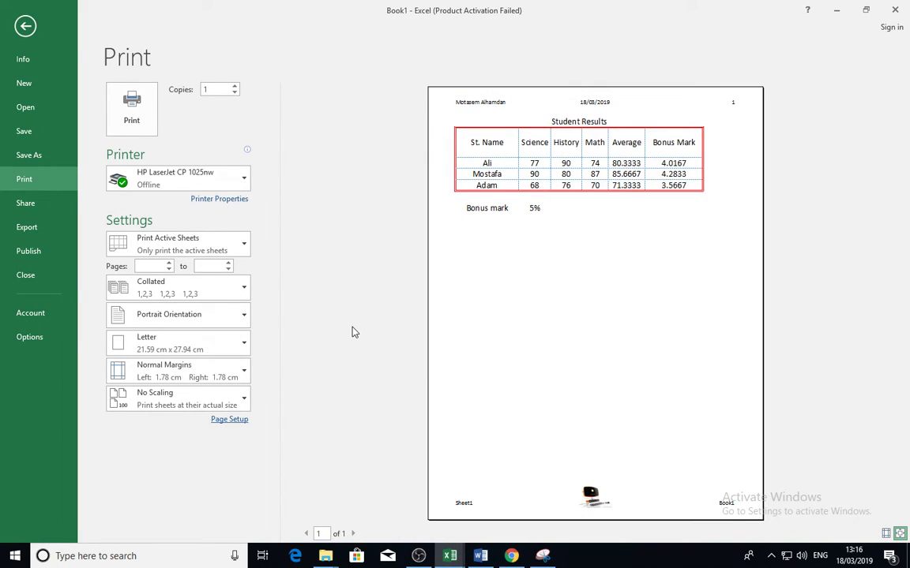